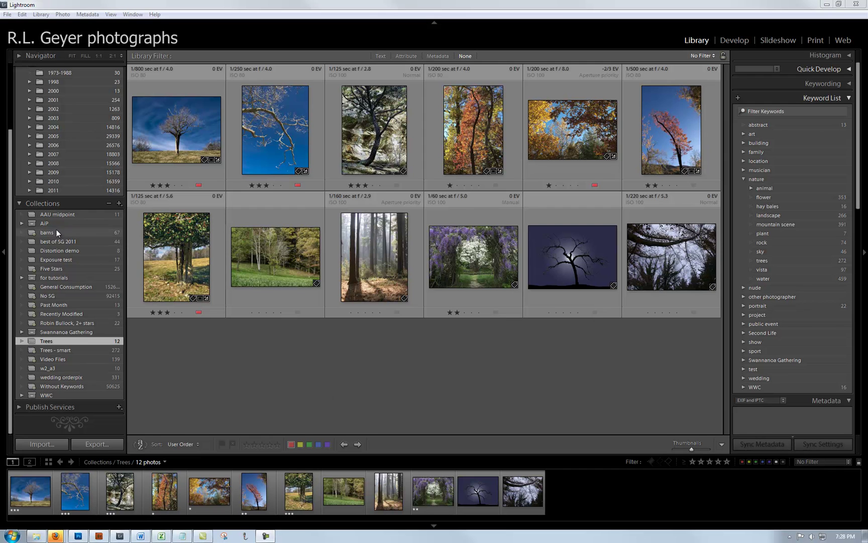
Select the 'Trees - smart' collection in the Collections panel.
{"action": "left_click", "coordinate": [64, 351]}
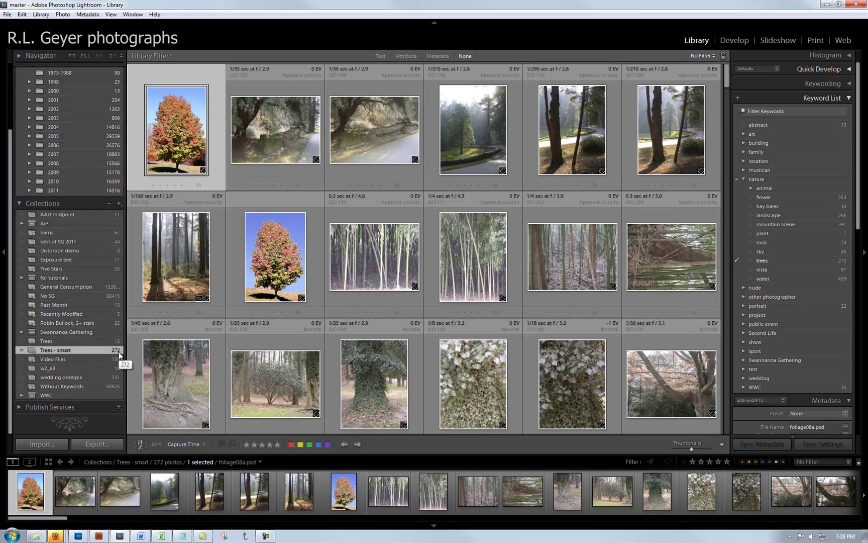
{"action": "left_click", "coordinate": [51, 340]}
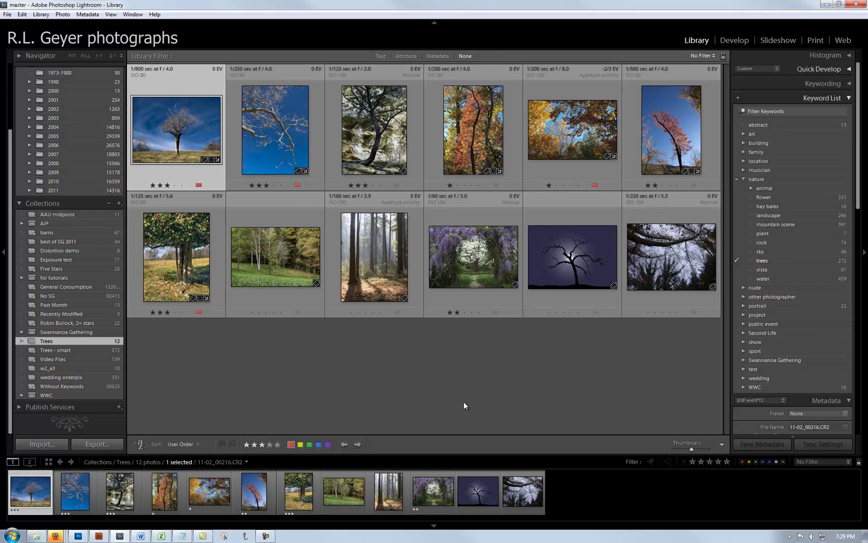
Switch to the Slideshow module and expand the Options panel for the slide frame settings.
{"action": "left_click", "coordinate": [779, 40]}
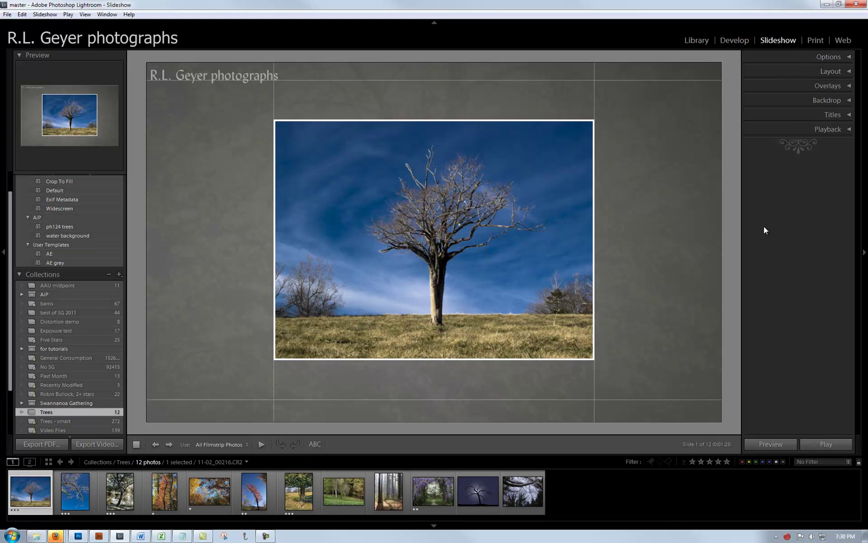
{"action": "left_click", "coordinate": [849, 57]}
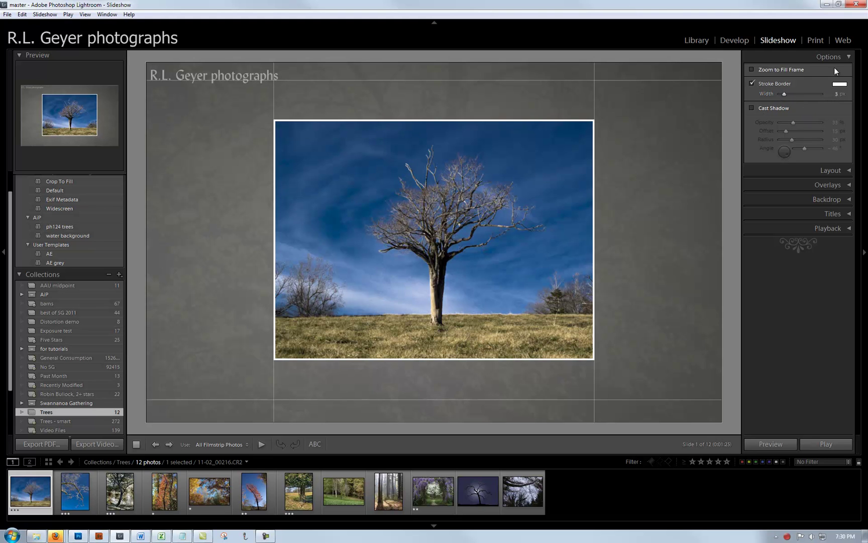
Collapse the Options panel and expand the Layout panel to show the slide margins.
{"action": "left_click", "coordinate": [849, 58]}
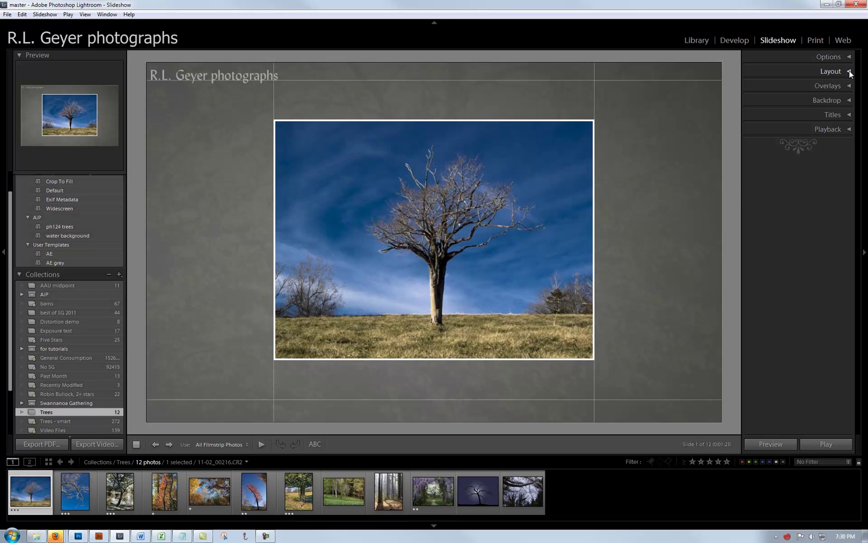
{"action": "left_click", "coordinate": [849, 72]}
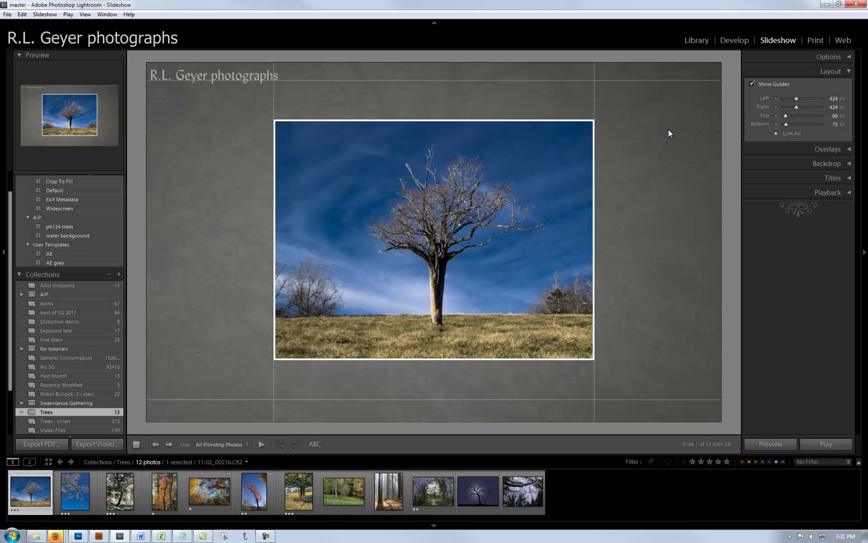
Toggle Show Guides off and on, then preview slides 2 and 5 before returning to slide 1.
{"action": "left_click", "coordinate": [752, 84]}
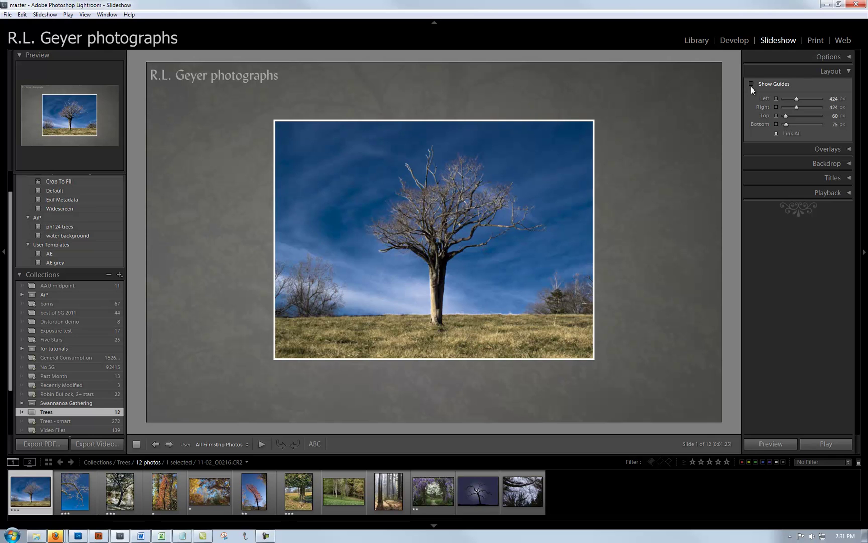
{"action": "left_click", "coordinate": [752, 84]}
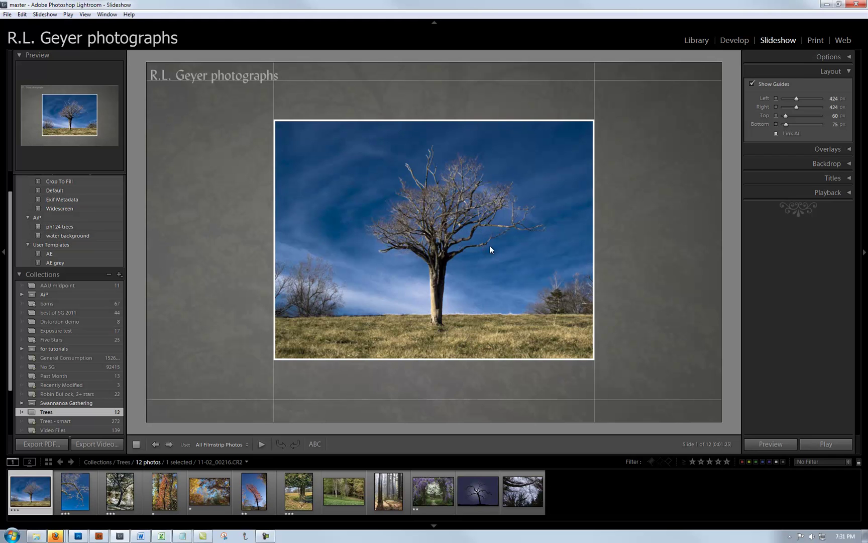
{"action": "left_click", "coordinate": [76, 498]}
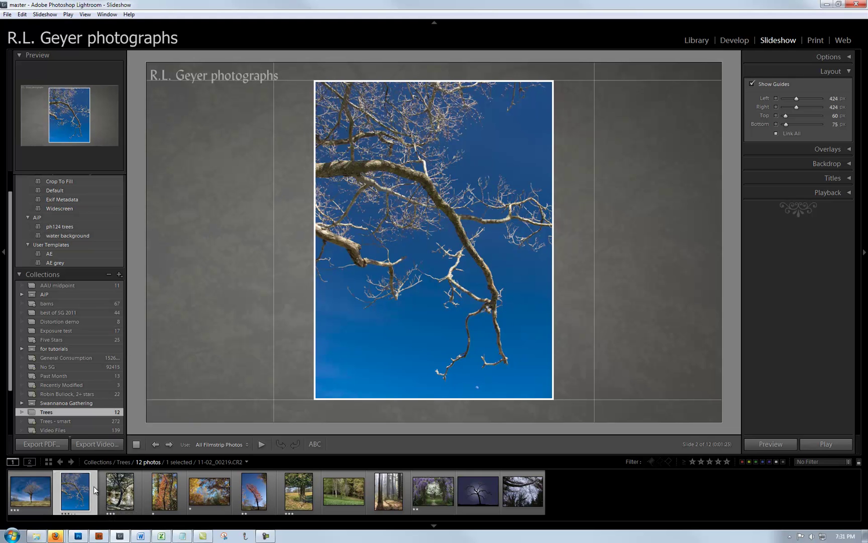
{"action": "left_click", "coordinate": [215, 494]}
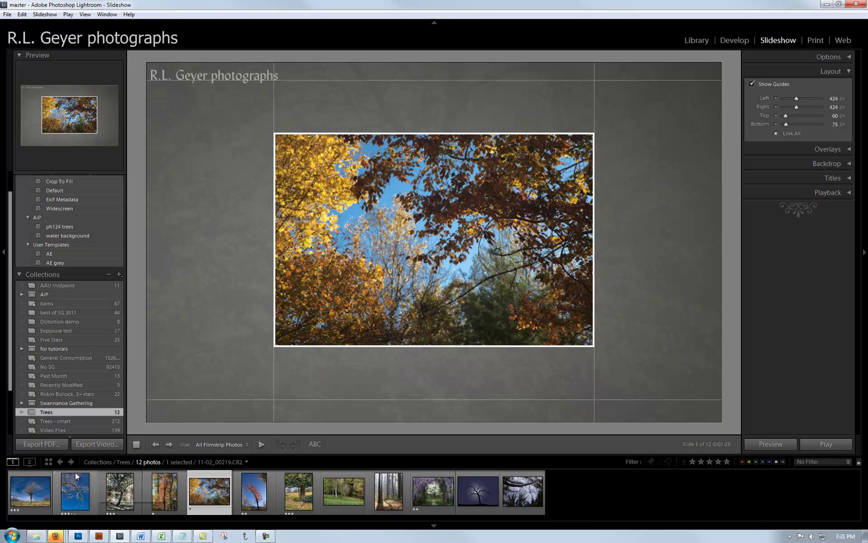
{"action": "left_click", "coordinate": [31, 490]}
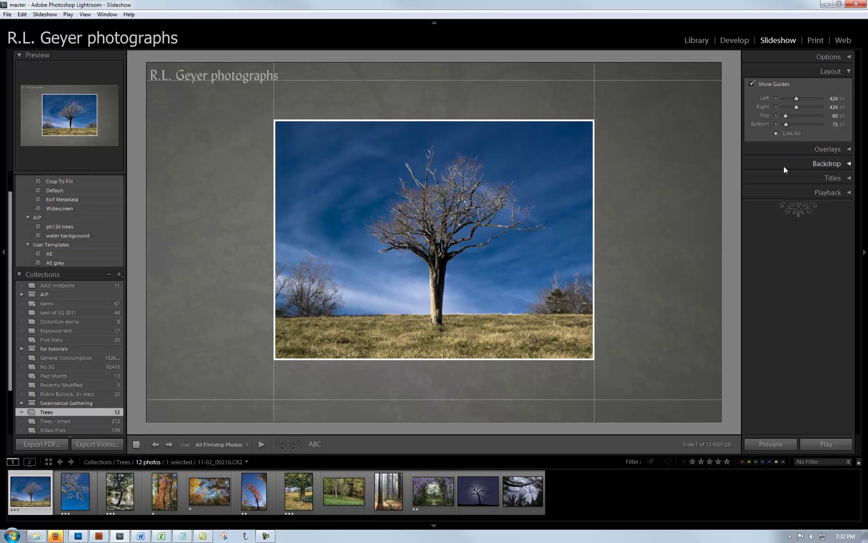
Open the Overlays panel, fade the identity plate to 70% opacity, and collapse it.
{"action": "left_click", "coordinate": [849, 72]}
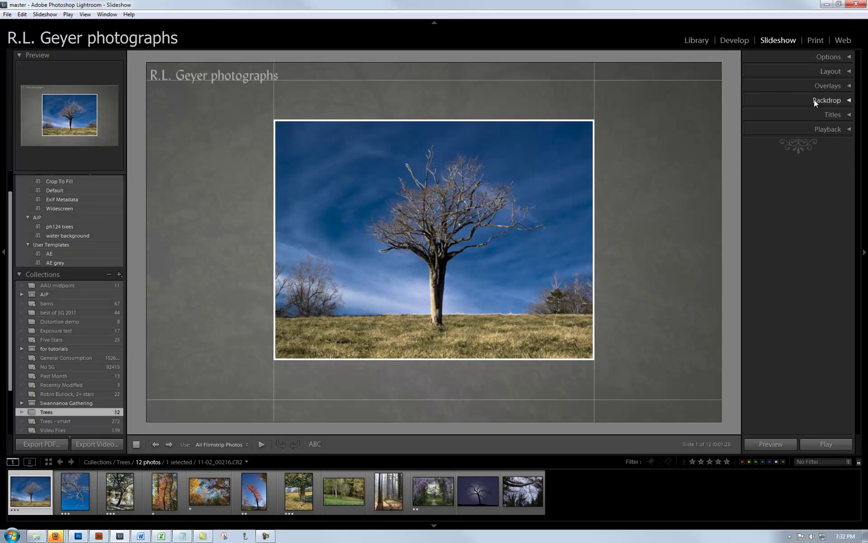
{"action": "left_click", "coordinate": [848, 87]}
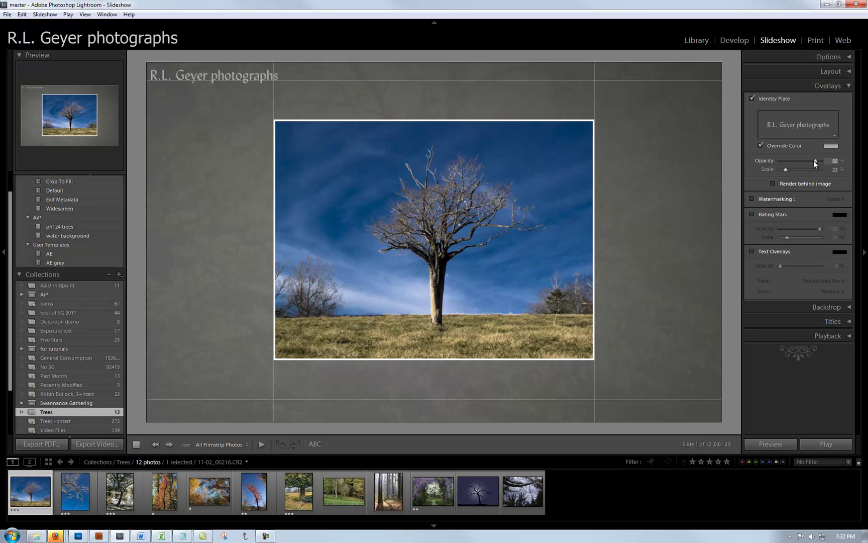
{"action": "left_click_drag", "start_coordinate": [814, 162], "coordinate": [830, 160]}
{"action": "left_click", "coordinate": [850, 84]}
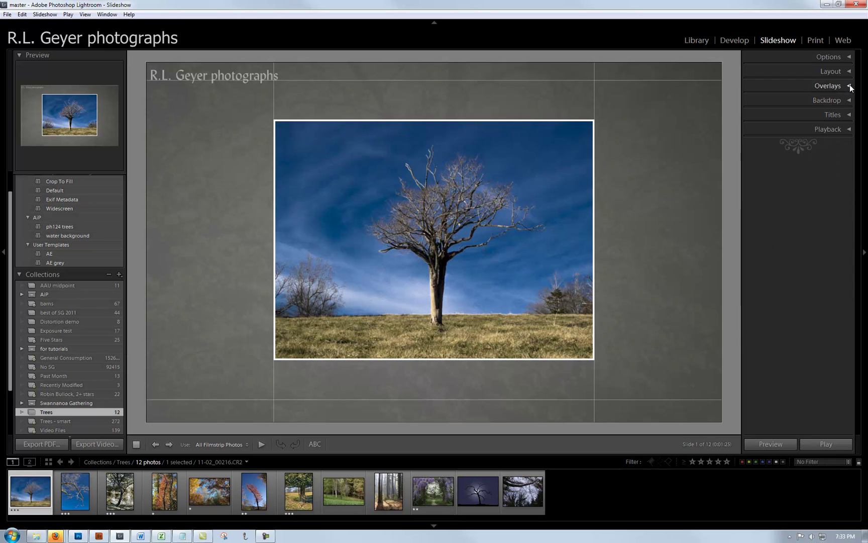
{"action": "left_click", "coordinate": [849, 101]}
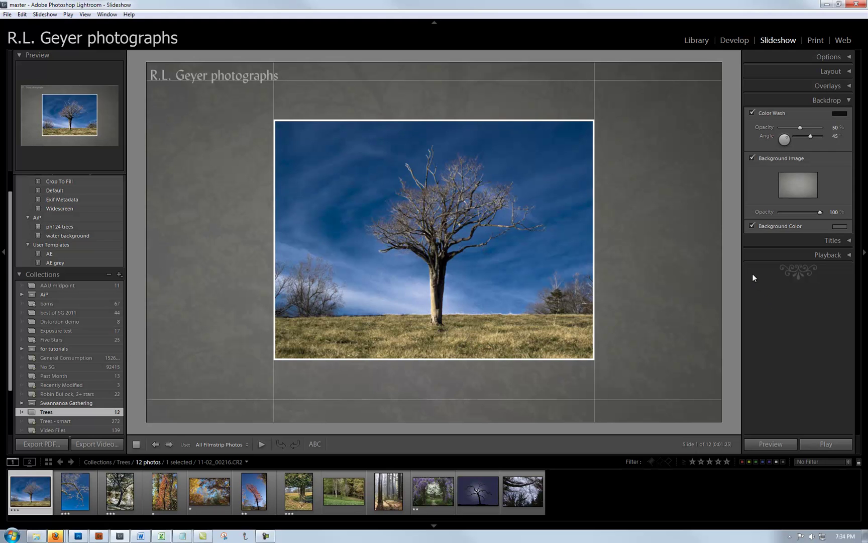
{"action": "left_click", "coordinate": [752, 226]}
{"action": "left_click", "coordinate": [753, 226]}
{"action": "left_click", "coordinate": [843, 226]}
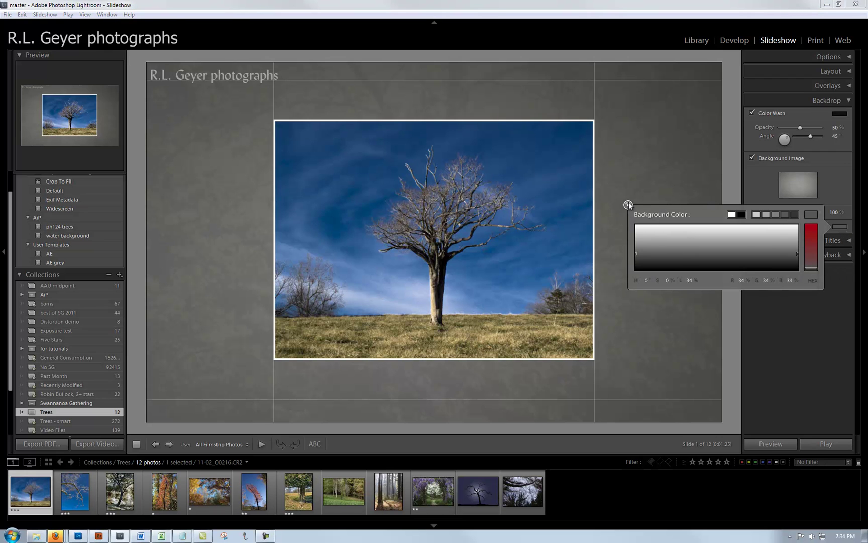
{"action": "left_click", "coordinate": [628, 205]}
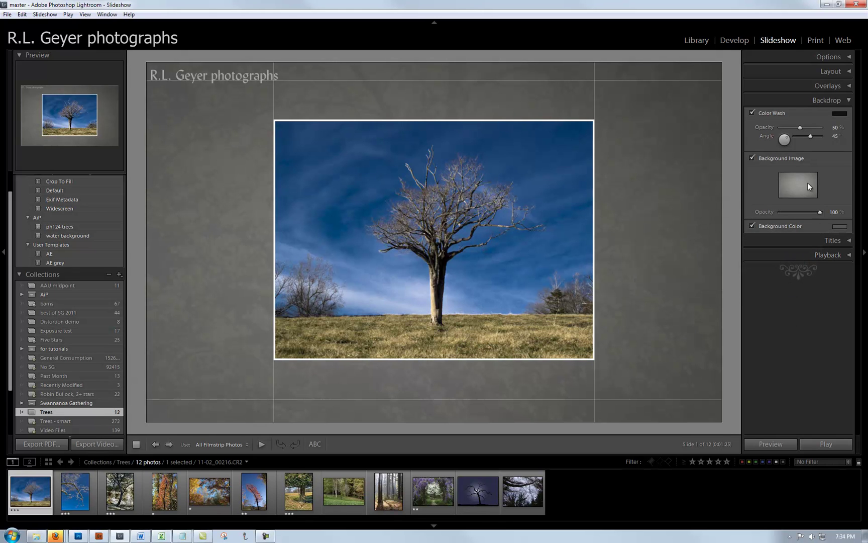
{"action": "left_click", "coordinate": [851, 100]}
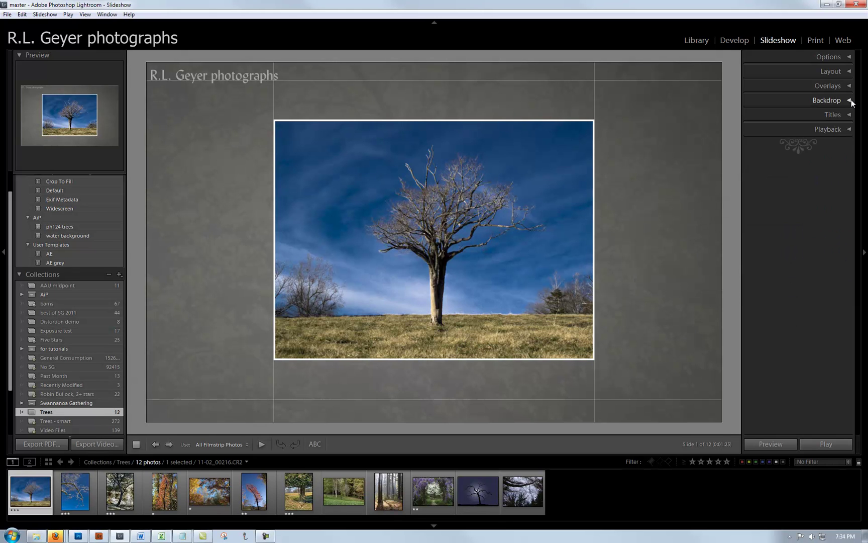
Expand the Titles panel and preview a grey intro screen colour in its colour picker.
{"action": "left_click", "coordinate": [849, 115]}
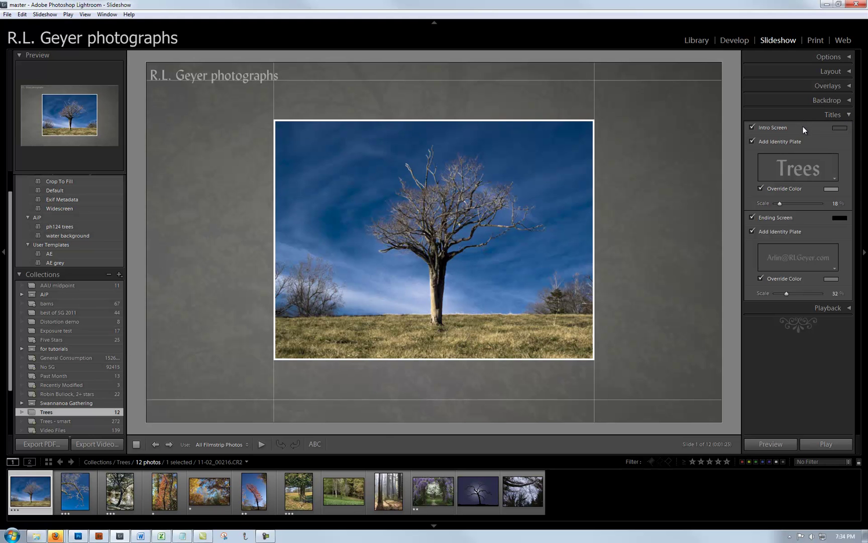
{"action": "left_click", "coordinate": [836, 128]}
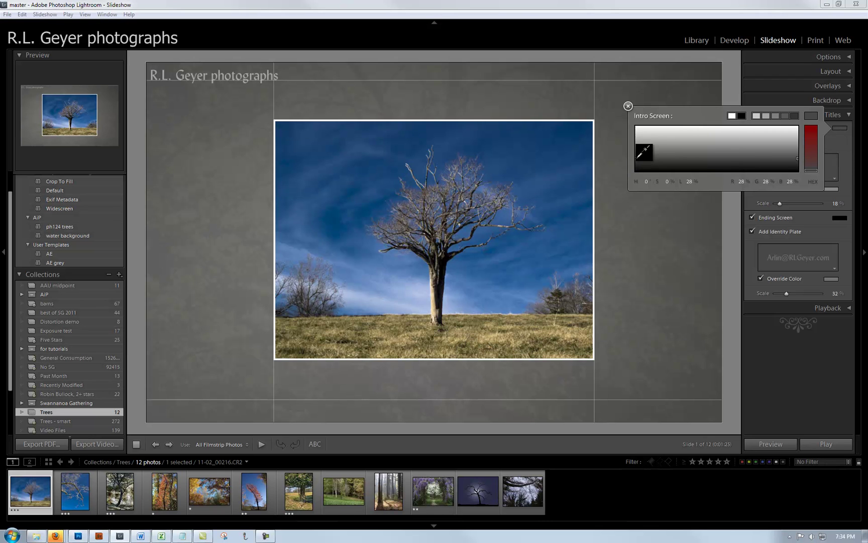
{"action": "left_click", "coordinate": [797, 158]}
{"action": "left_click", "coordinate": [628, 106]}
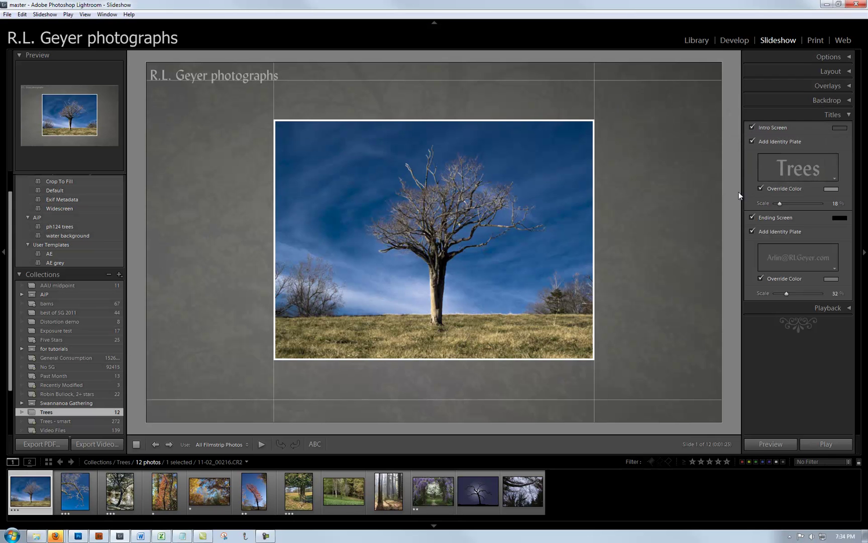
{"action": "left_click", "coordinate": [795, 176]}
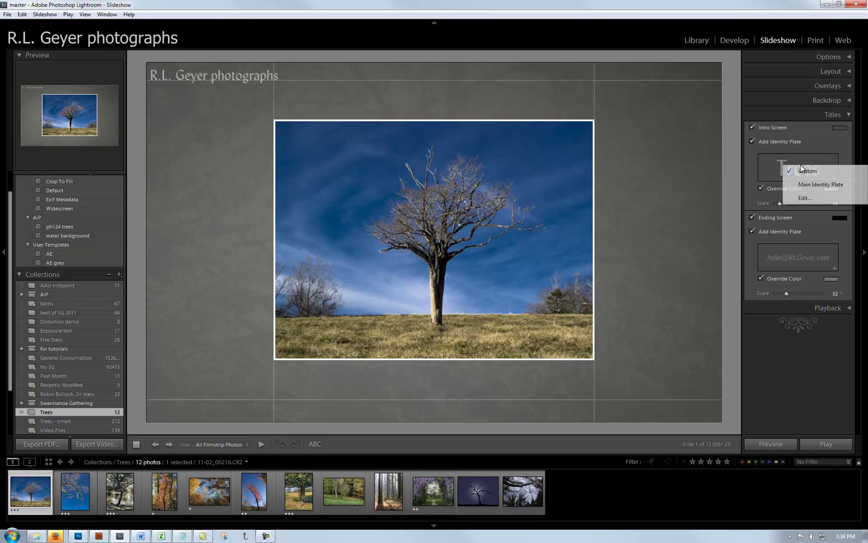
{"action": "left_click", "coordinate": [804, 198]}
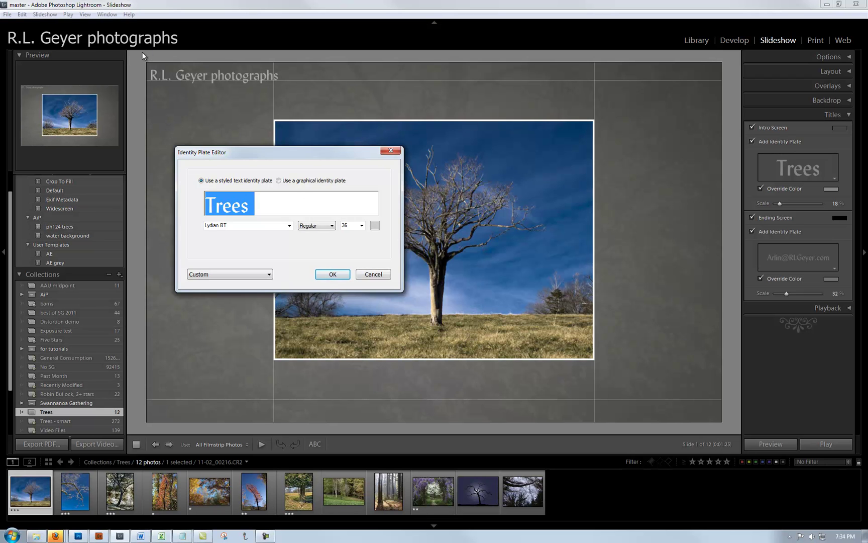
{"action": "left_click", "coordinate": [382, 275]}
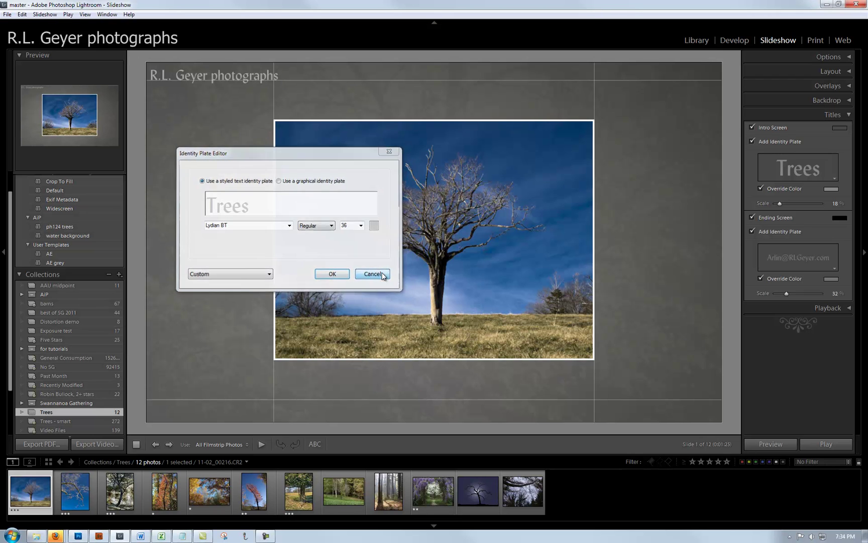
{"action": "left_click", "coordinate": [833, 178]}
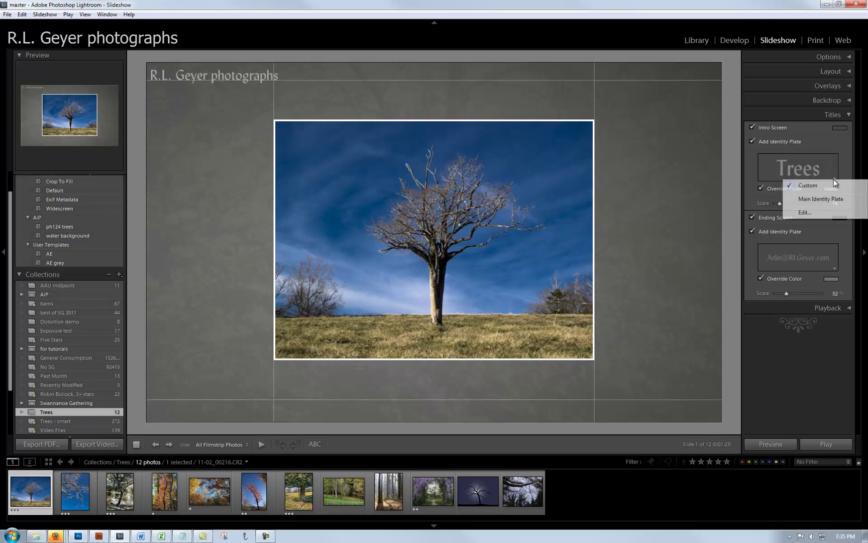
{"action": "left_click", "coordinate": [804, 213]}
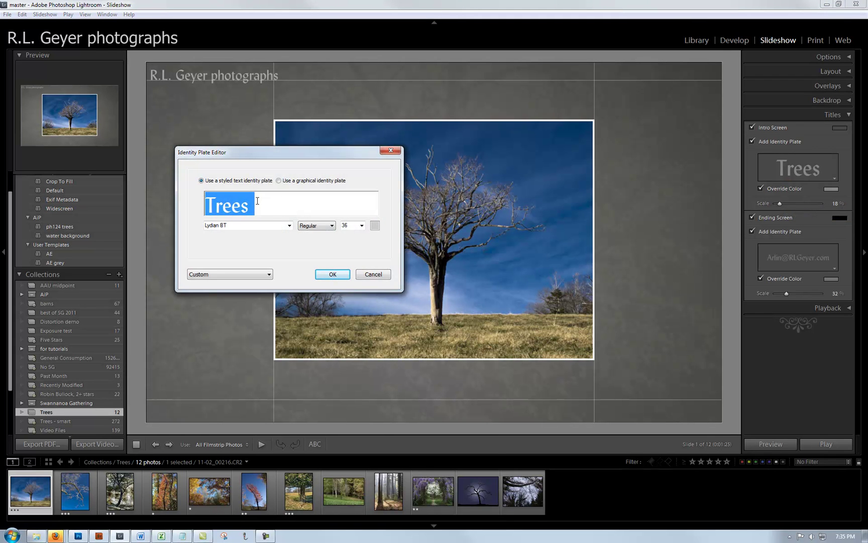
{"action": "left_click", "coordinate": [382, 274]}
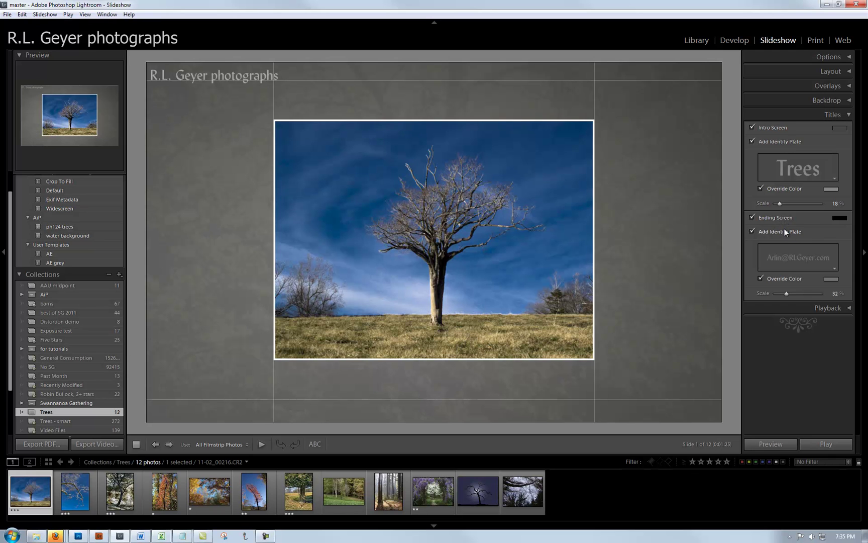
Check the ending identity plate text and cancel without changes, then show the Playback settings.
{"action": "left_click", "coordinate": [793, 256]}
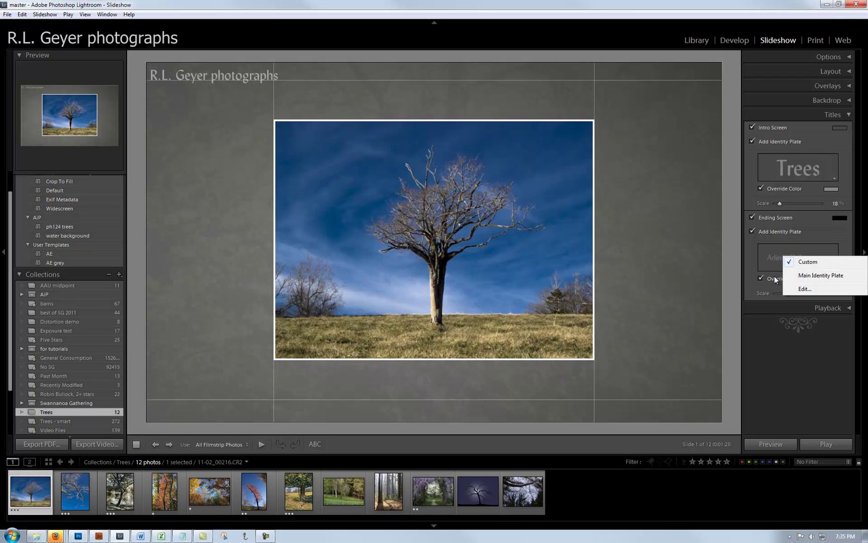
{"action": "left_click", "coordinate": [803, 288]}
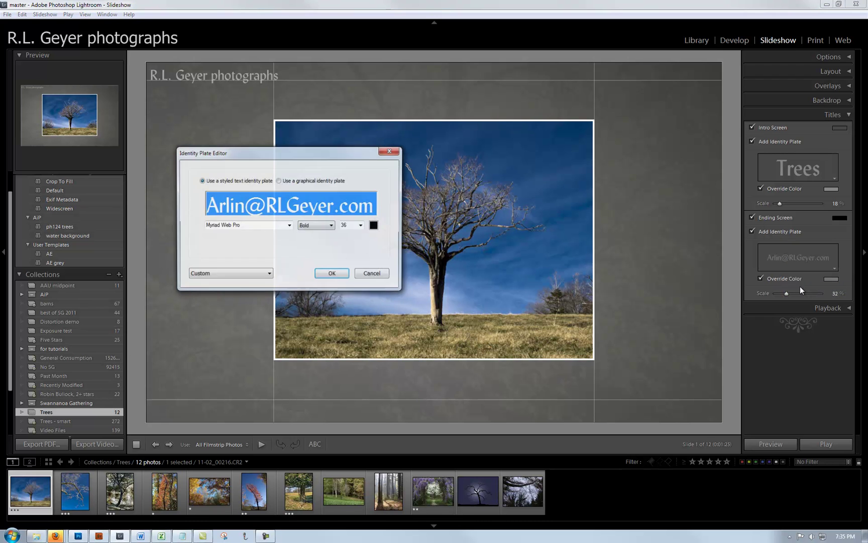
{"action": "left_click", "coordinate": [373, 274]}
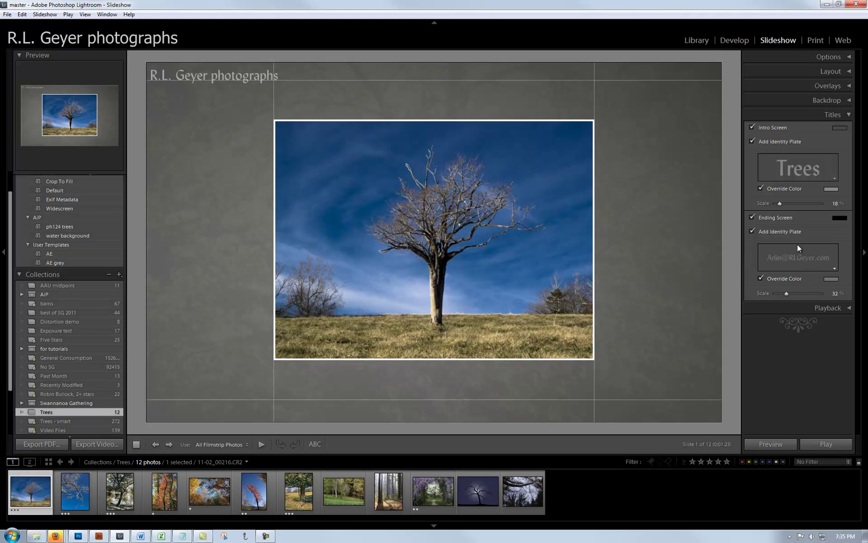
{"action": "left_click", "coordinate": [848, 115]}
{"action": "left_click", "coordinate": [849, 129]}
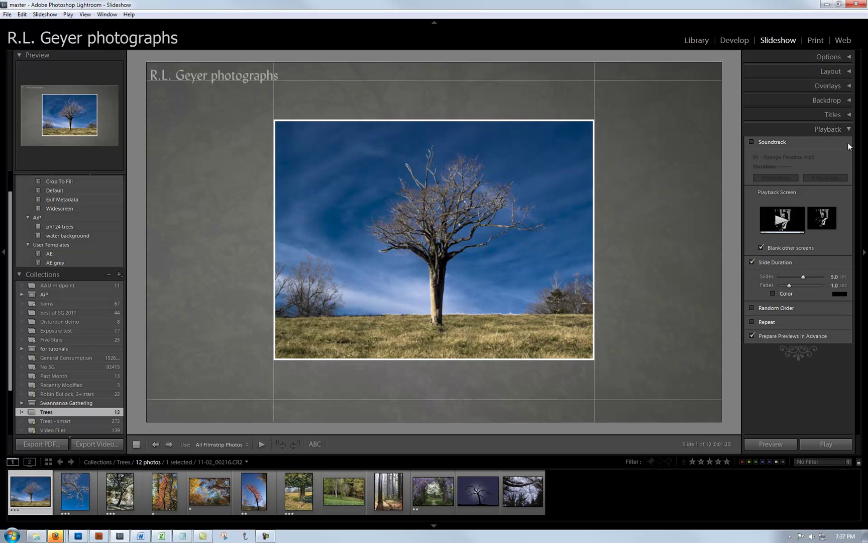
Play the 12-slide Trees slideshow preview.
{"action": "left_click", "coordinate": [826, 444]}
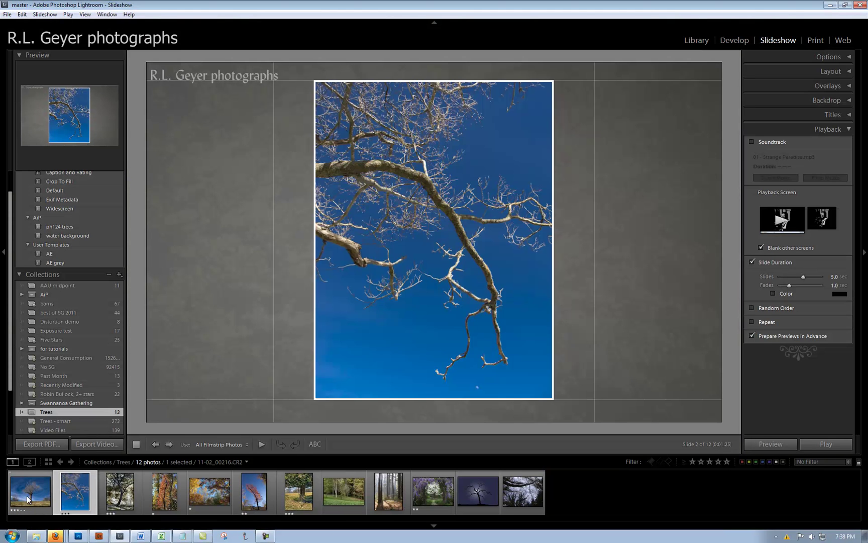
Stop the running slideshow preview.
{"action": "left_click", "coordinate": [28, 488]}
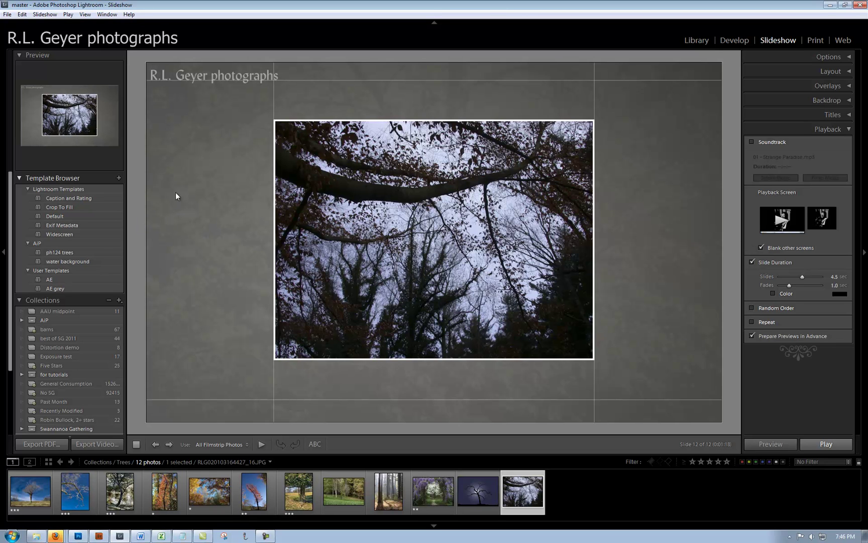
Adjust the Slides duration under Slide Duration to 4.5 sec.
{"action": "left_click", "coordinate": [118, 177]}
Export the slideshow as a PDF named 'trees' at the 1200x800 common size.
{"action": "left_click", "coordinate": [39, 445]}
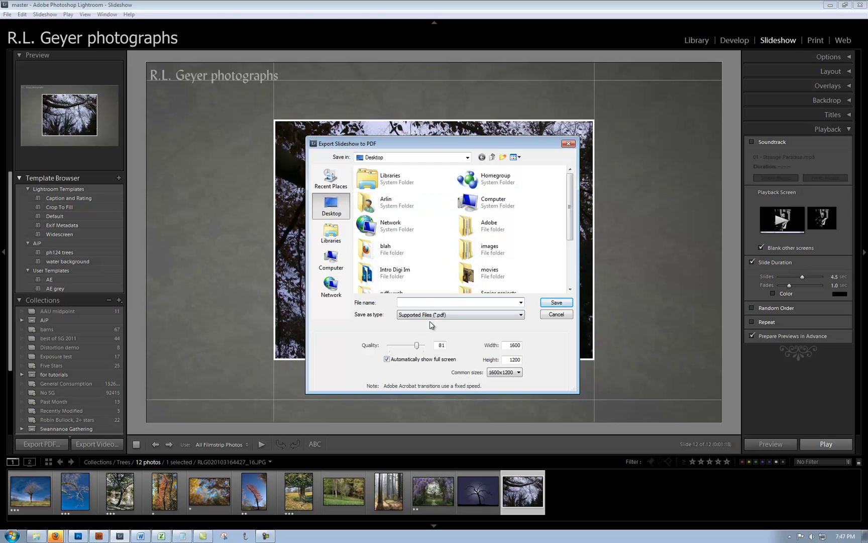
{"action": "left_click", "coordinate": [454, 303]}
{"action": "type", "text": "trees"}
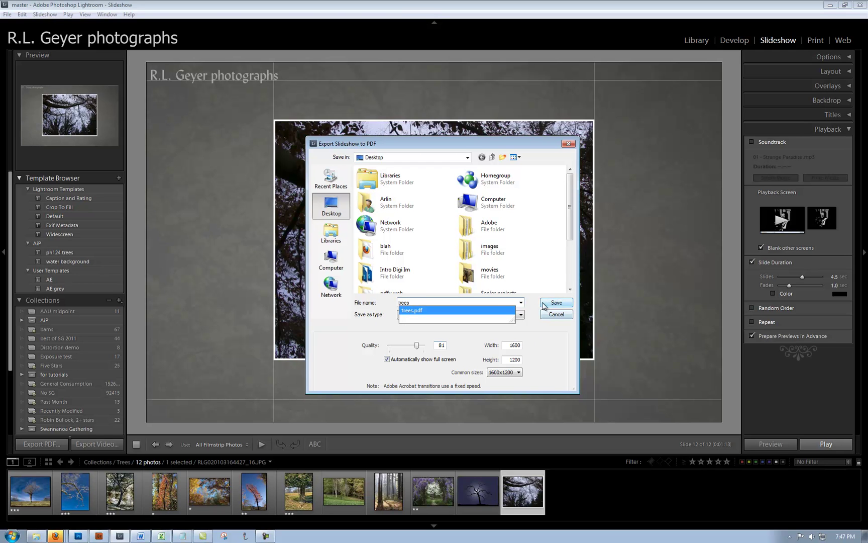
{"action": "left_click", "coordinate": [542, 351]}
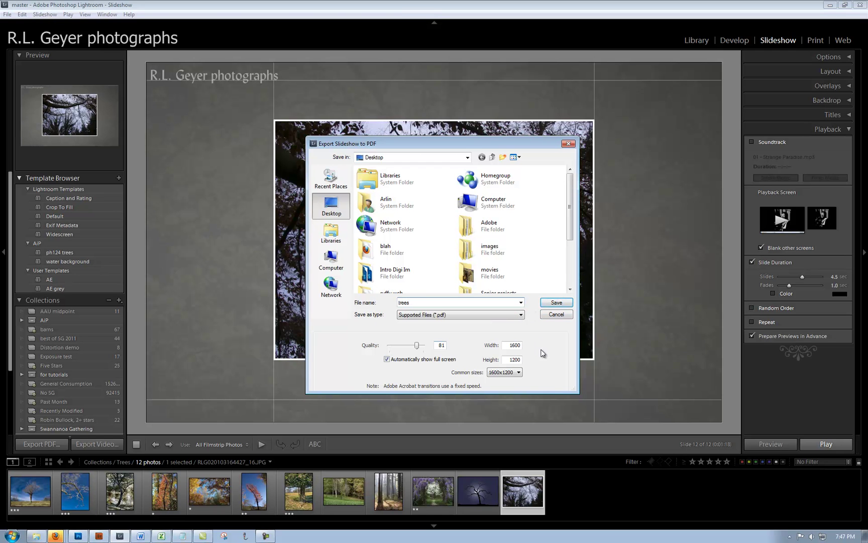
{"action": "left_click", "coordinate": [518, 373]}
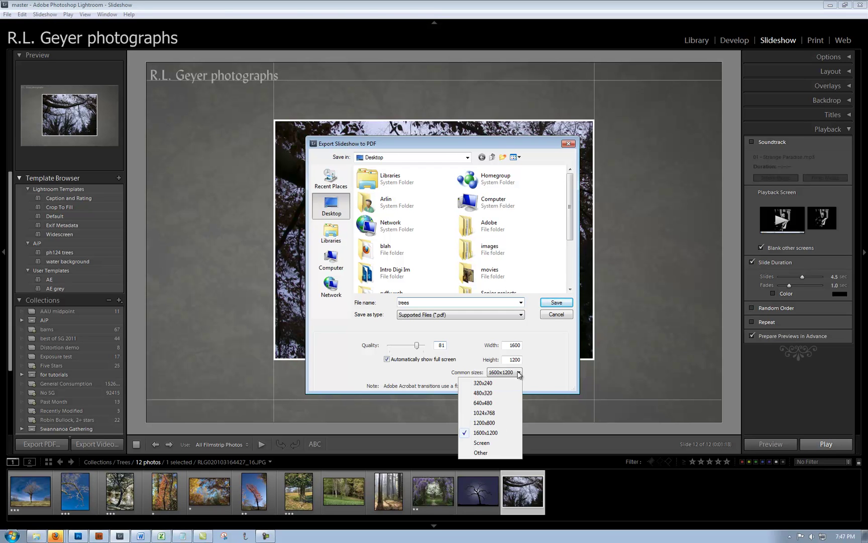
{"action": "left_click", "coordinate": [498, 424]}
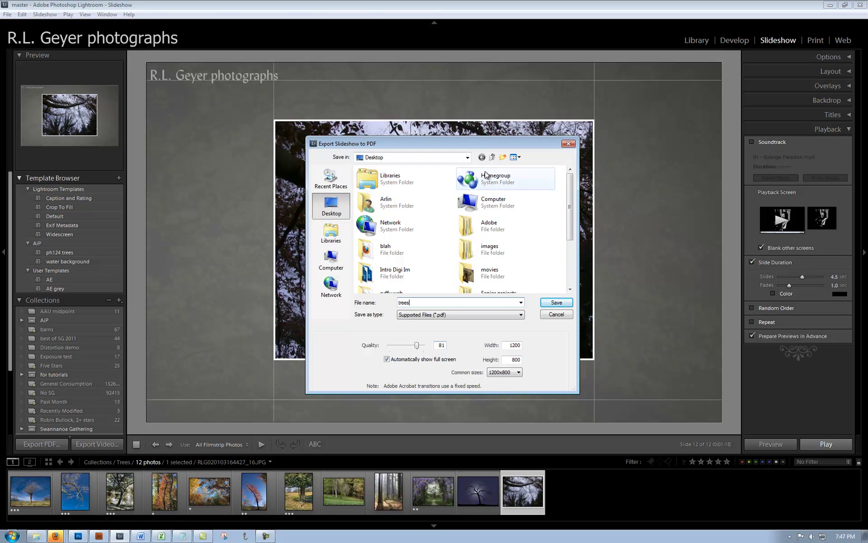
{"action": "left_click", "coordinate": [557, 304]}
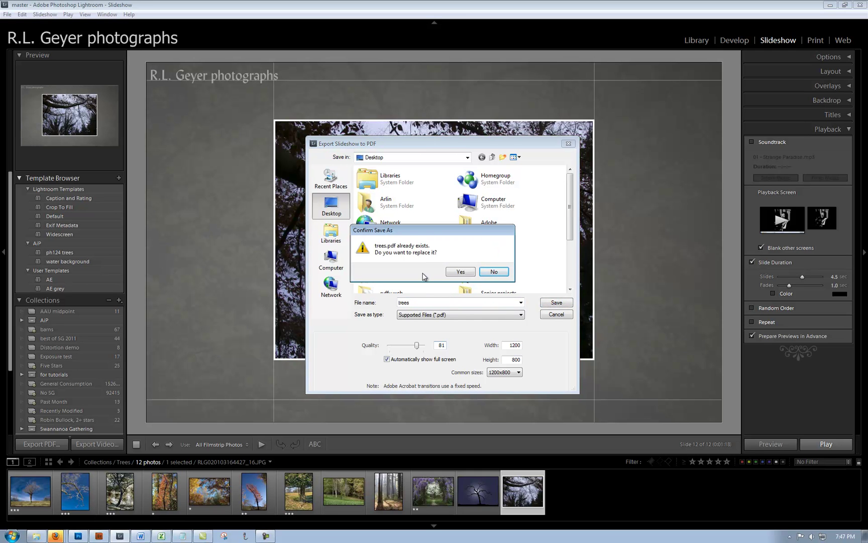
Confirm replacing the existing trees.pdf so the export proceeds.
{"action": "left_click", "coordinate": [461, 272]}
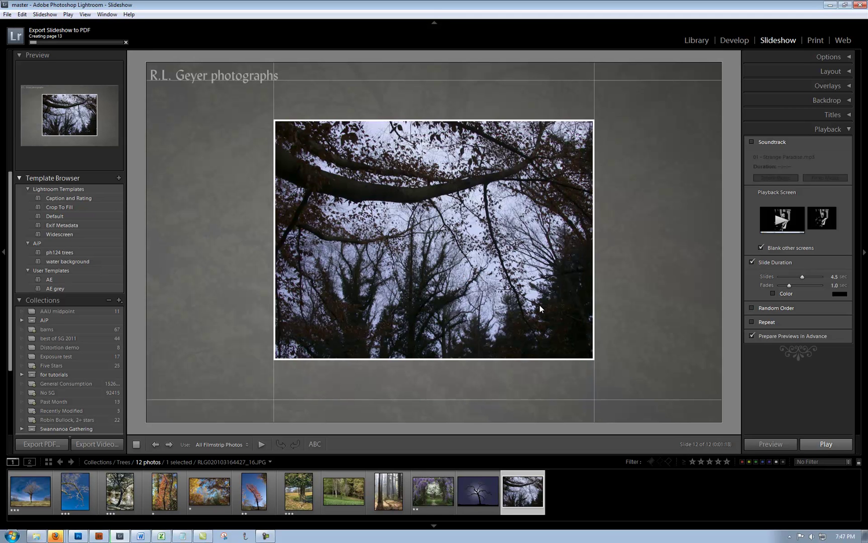